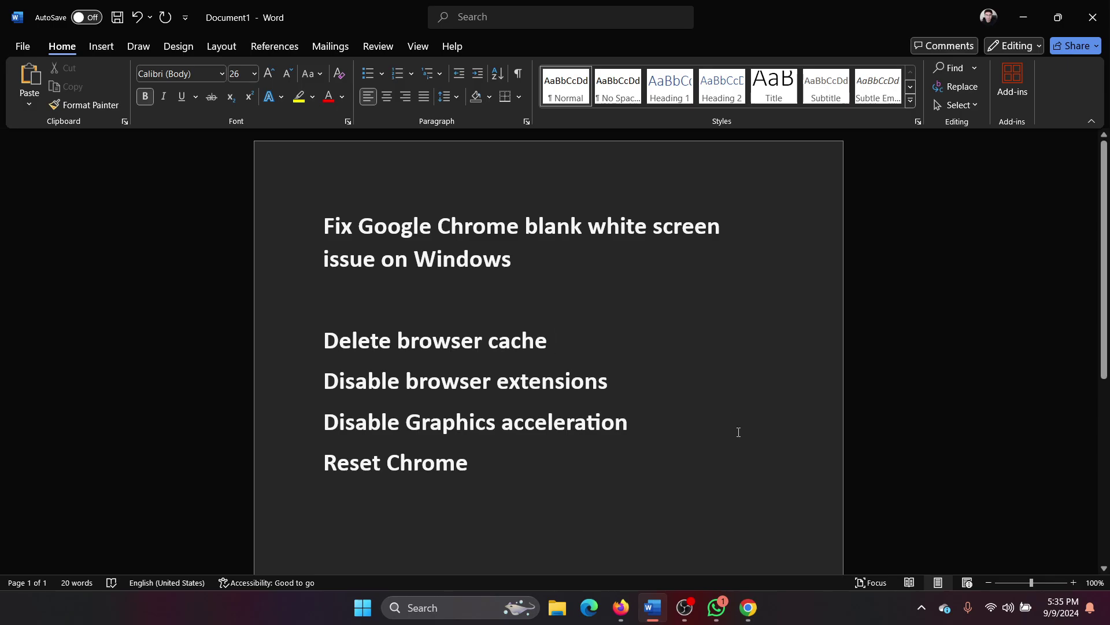
Step: Bring the Chrome Reset settings window to the front from the taskbar
click(748, 608)
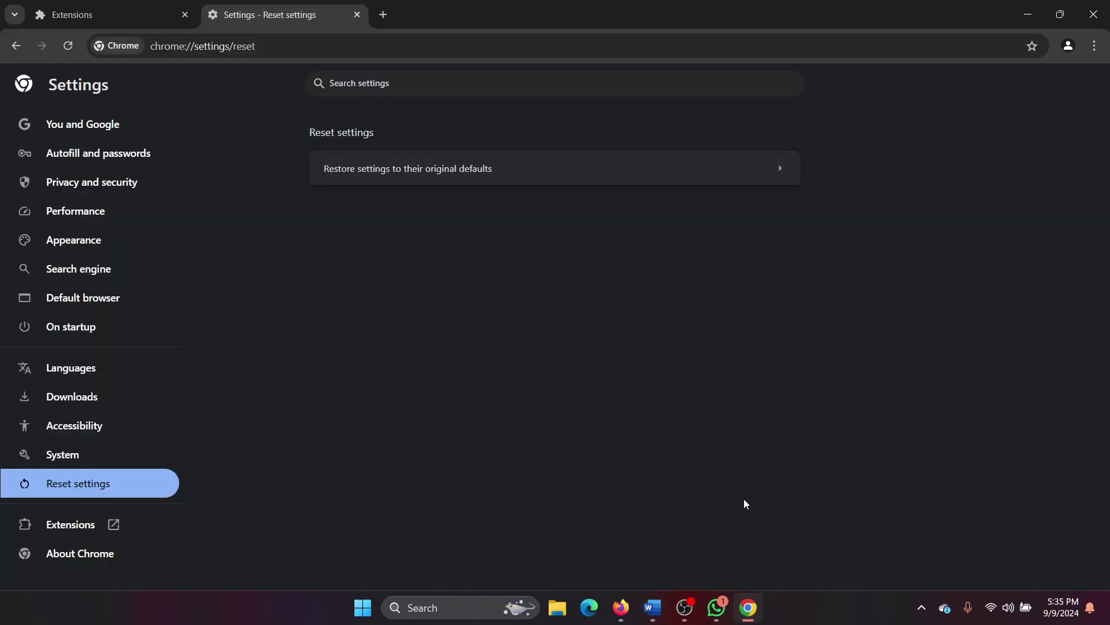
Step: Close the Reset settings tab, search Google for 'google', and return to Word
click(354, 17)
click(347, 45)
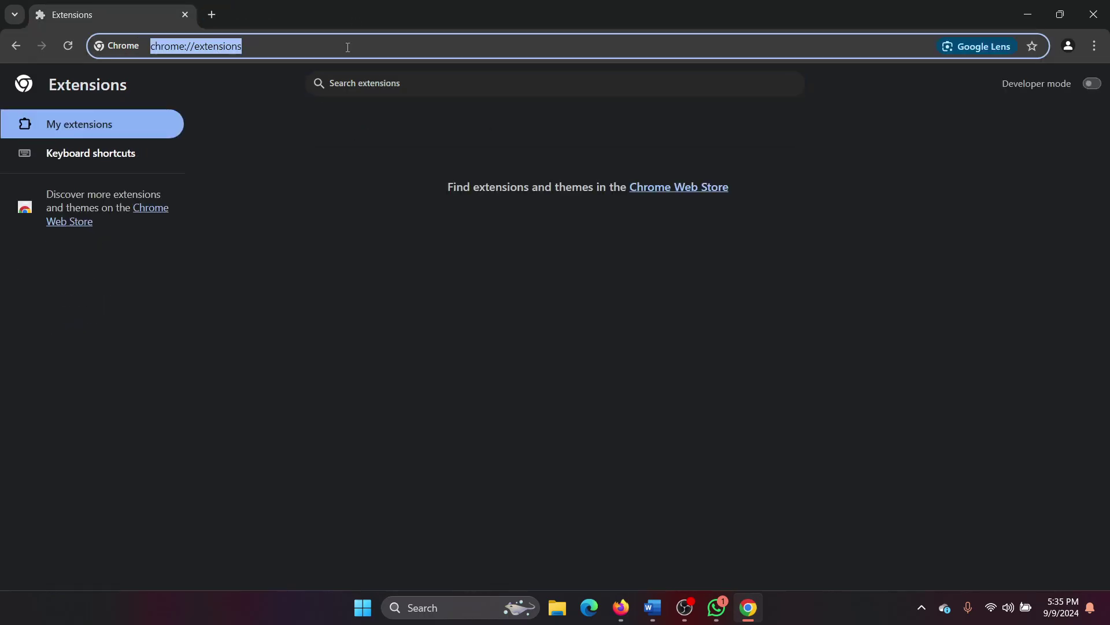
text(google)
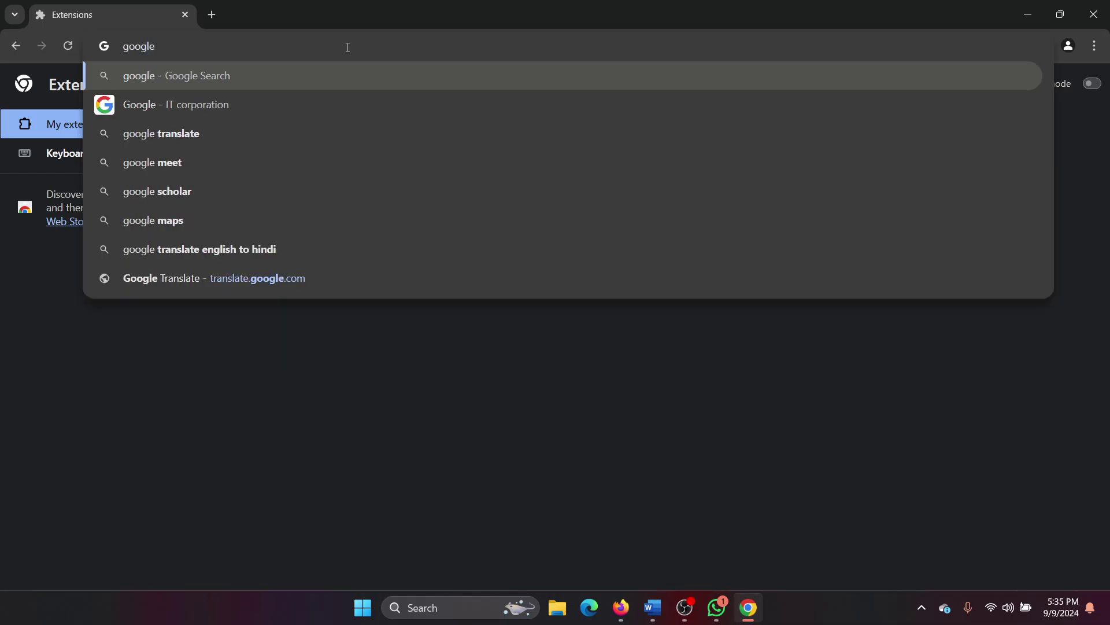
key(Return)
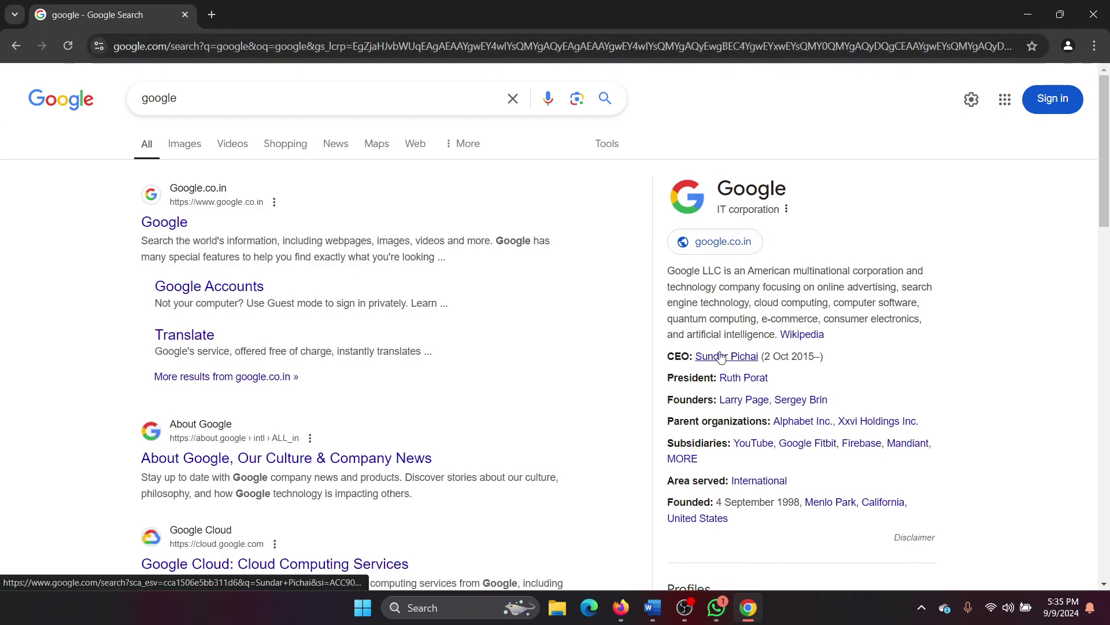
click(659, 609)
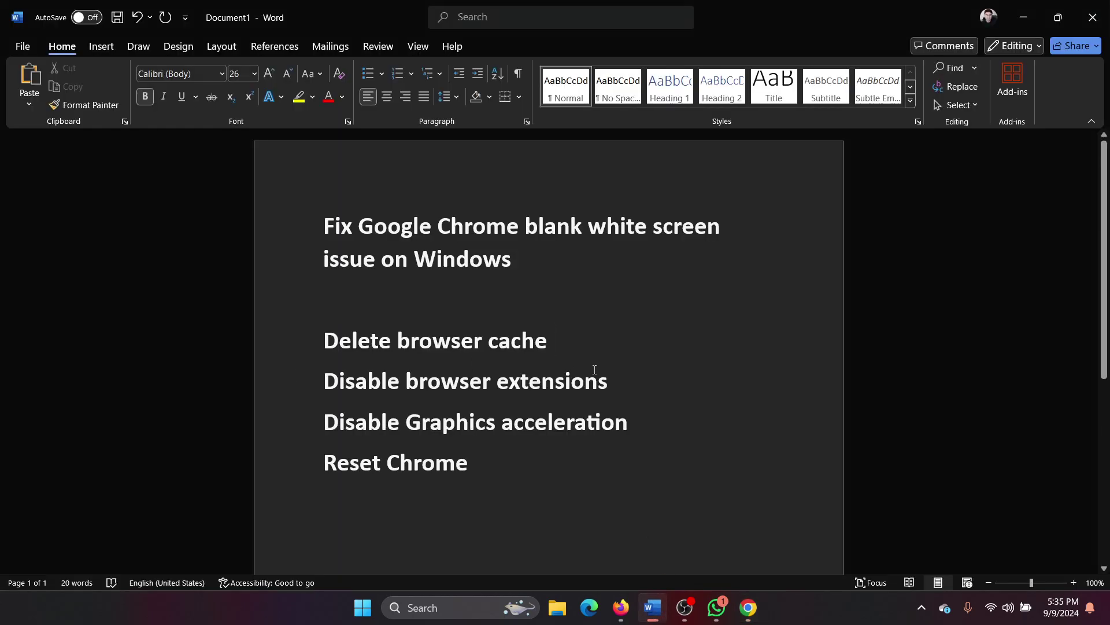
Step: Delete all-time browsing history, cookies and site data, and cached images and files
click(748, 608)
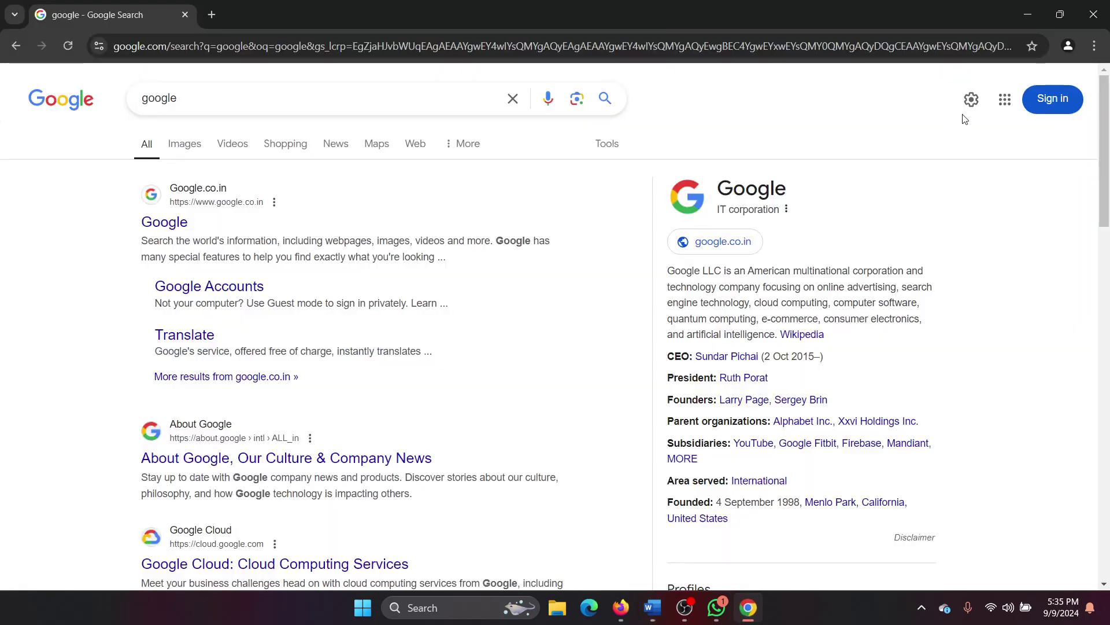
click(1094, 45)
mouse_move(910, 237)
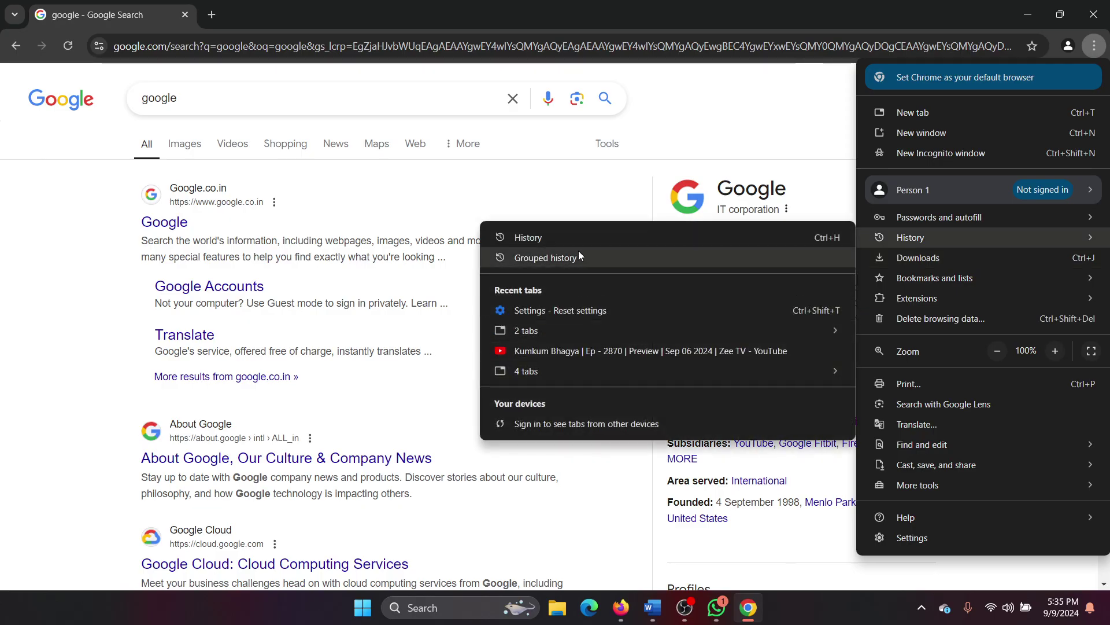
click(579, 243)
click(114, 183)
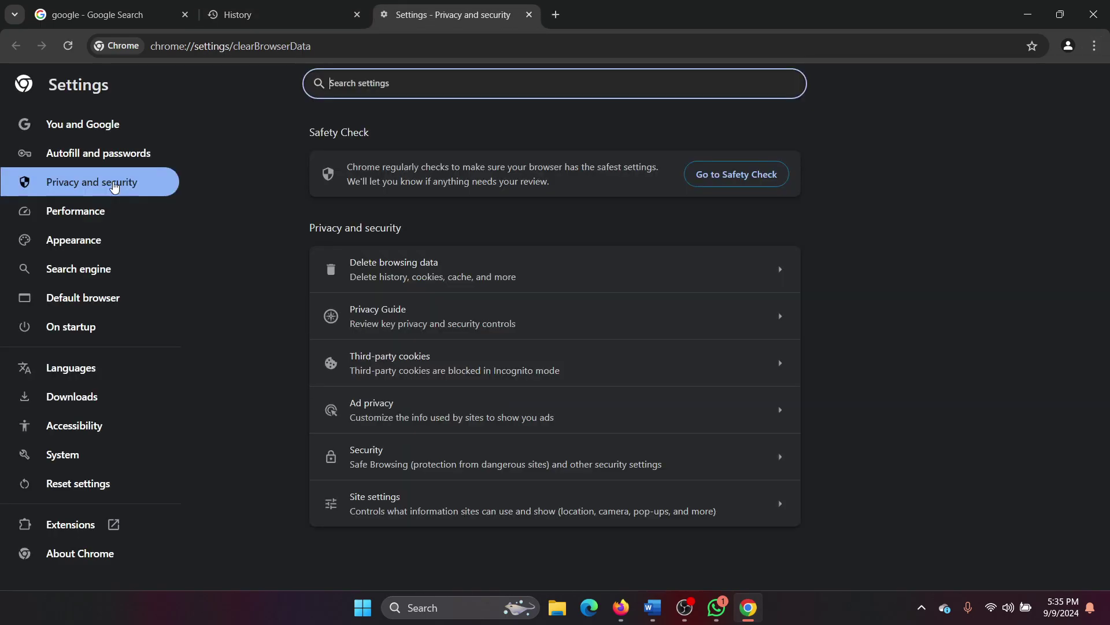
click(543, 243)
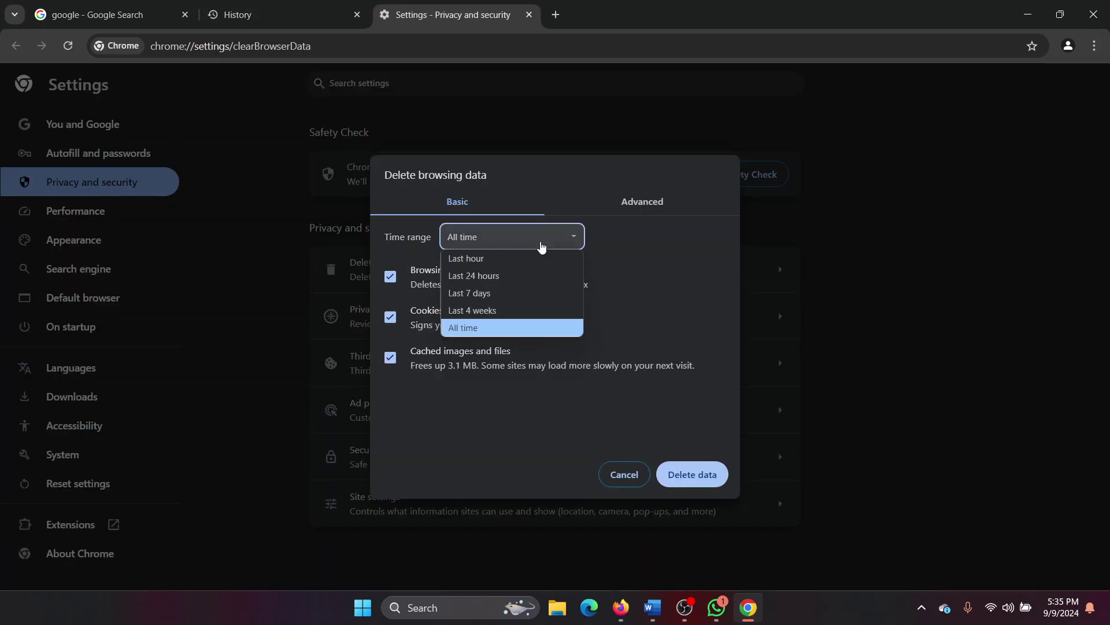
click(518, 322)
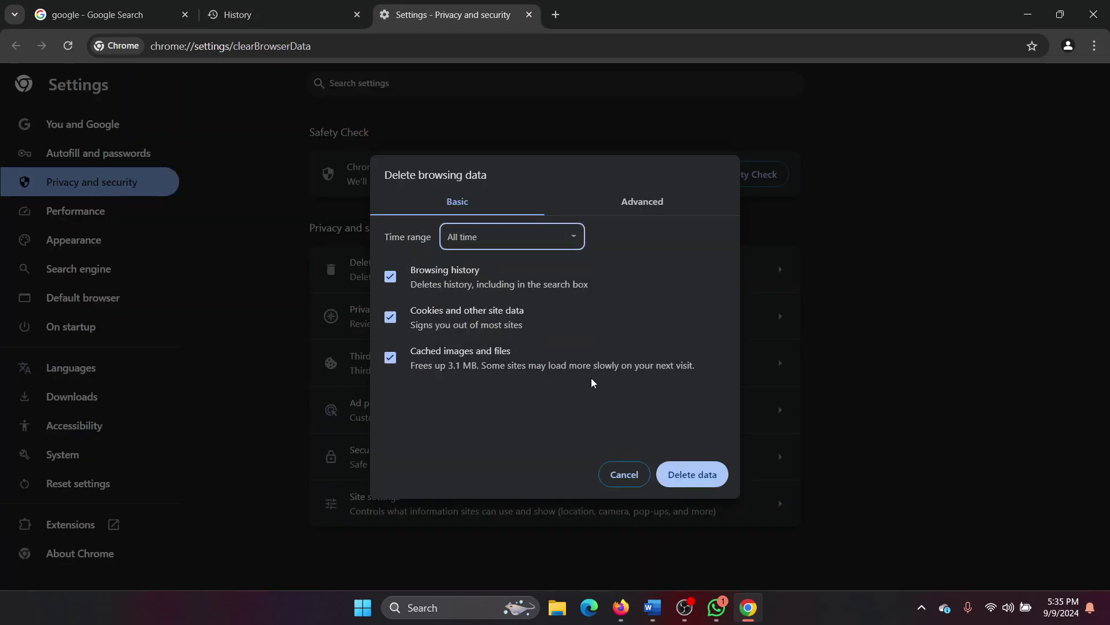
click(686, 476)
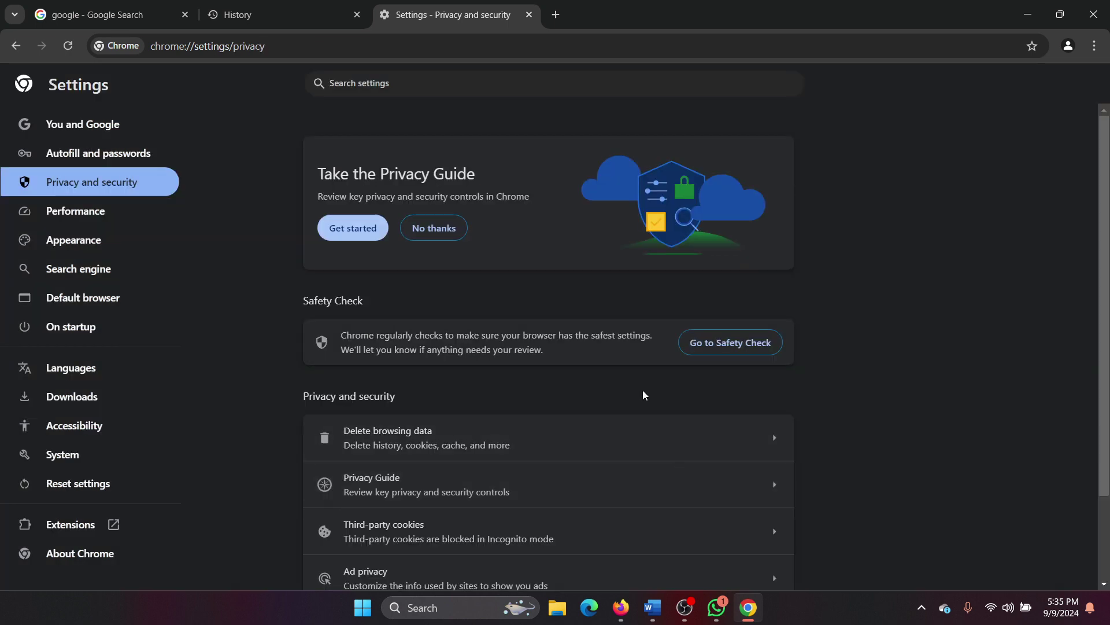
Step: Highlight the 'Disable browser extensions' line in the Word checklist, then return to Chrome
click(652, 607)
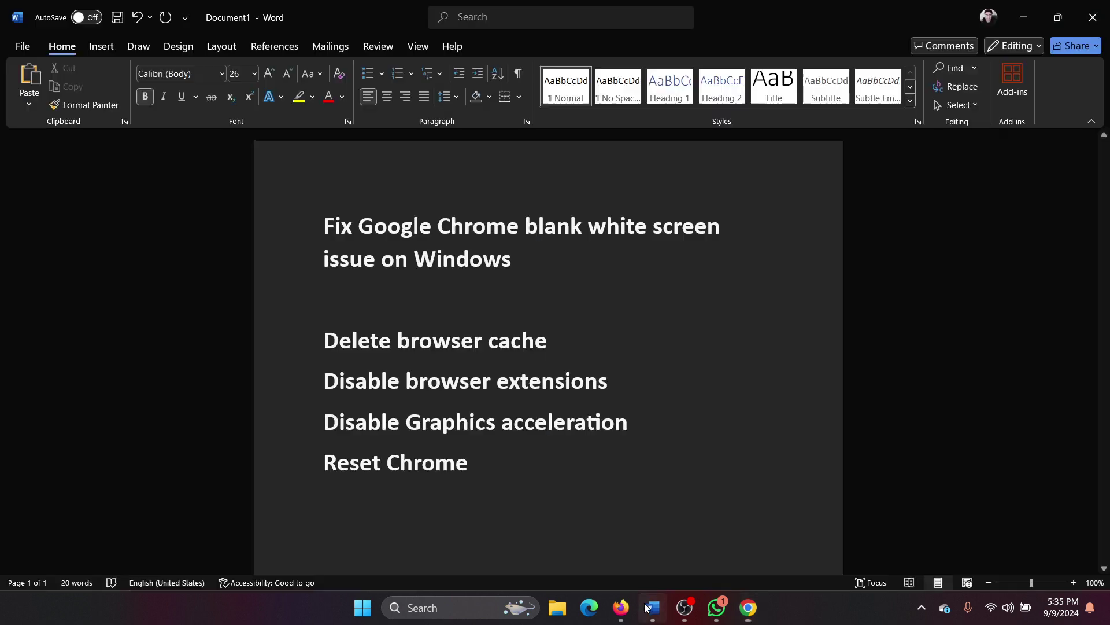
triple_click(628, 378)
click(748, 608)
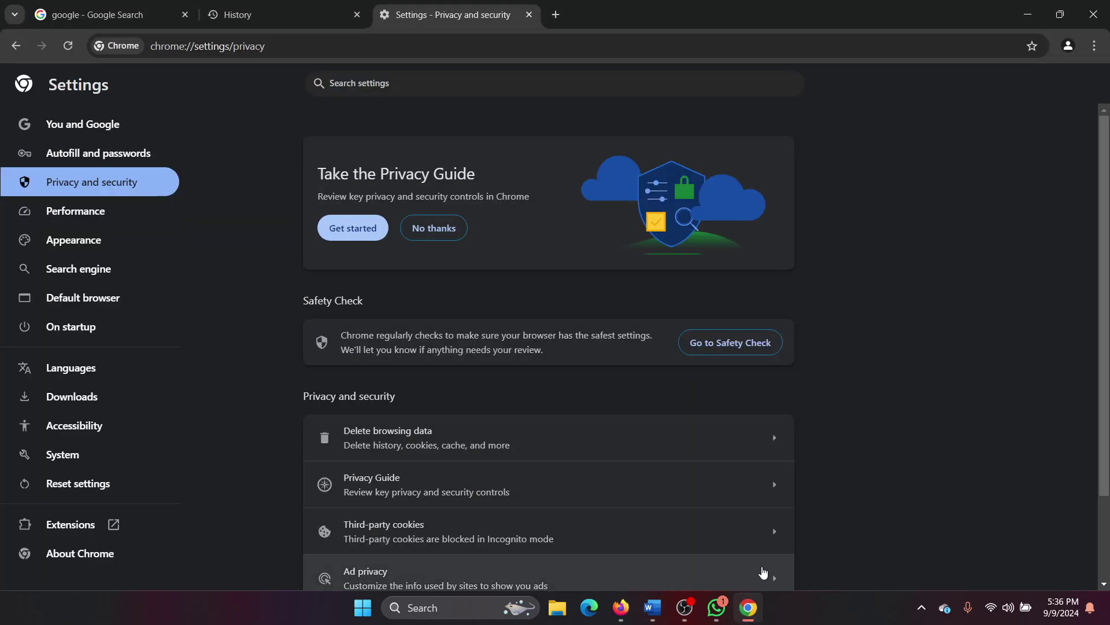
Step: Check Manage Extensions, which lists none, and close the Chrome Web Store tab
click(1094, 45)
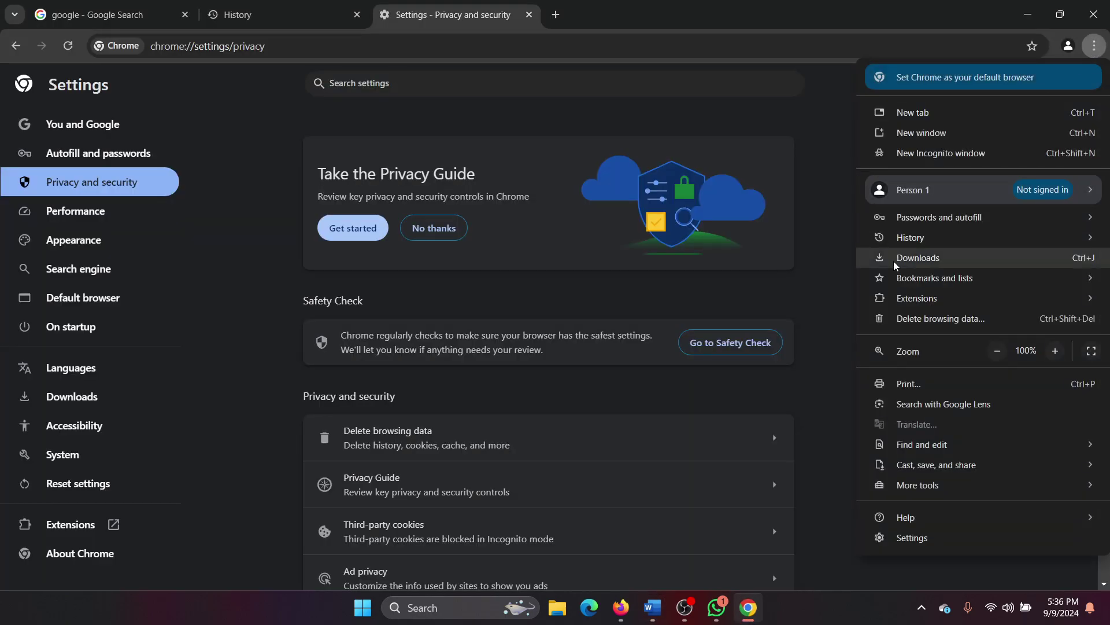
mouse_move(916, 297)
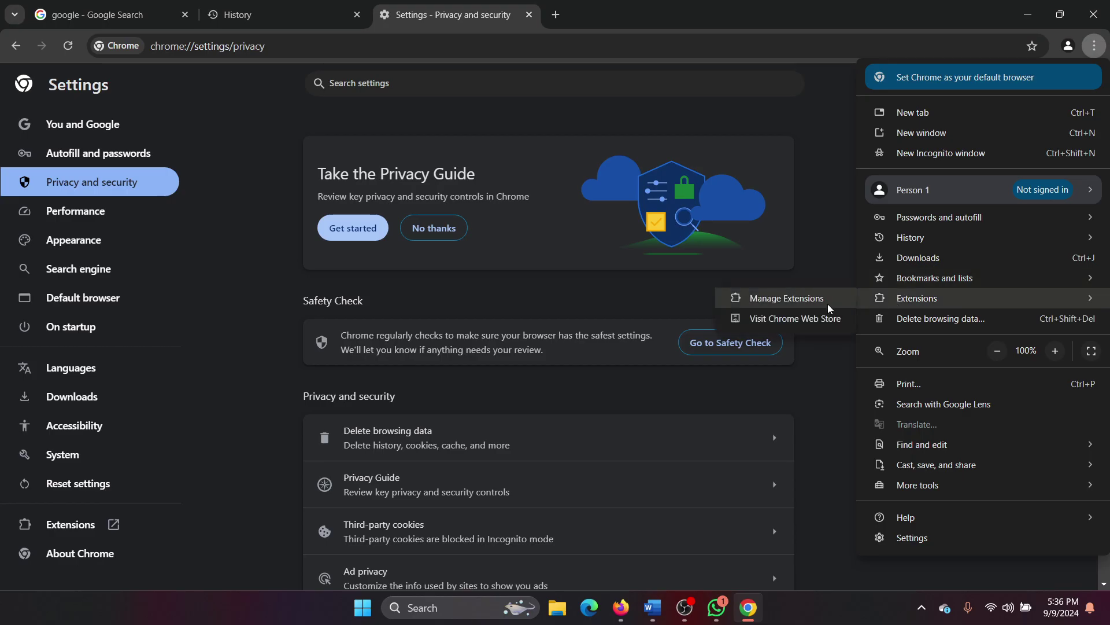
click(825, 302)
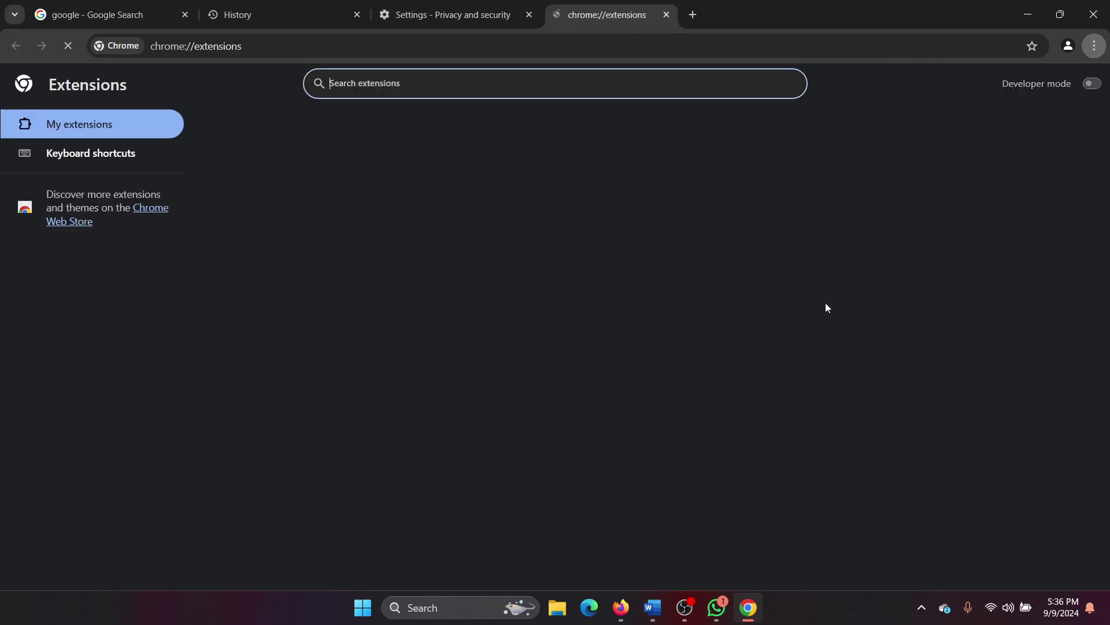
click(152, 208)
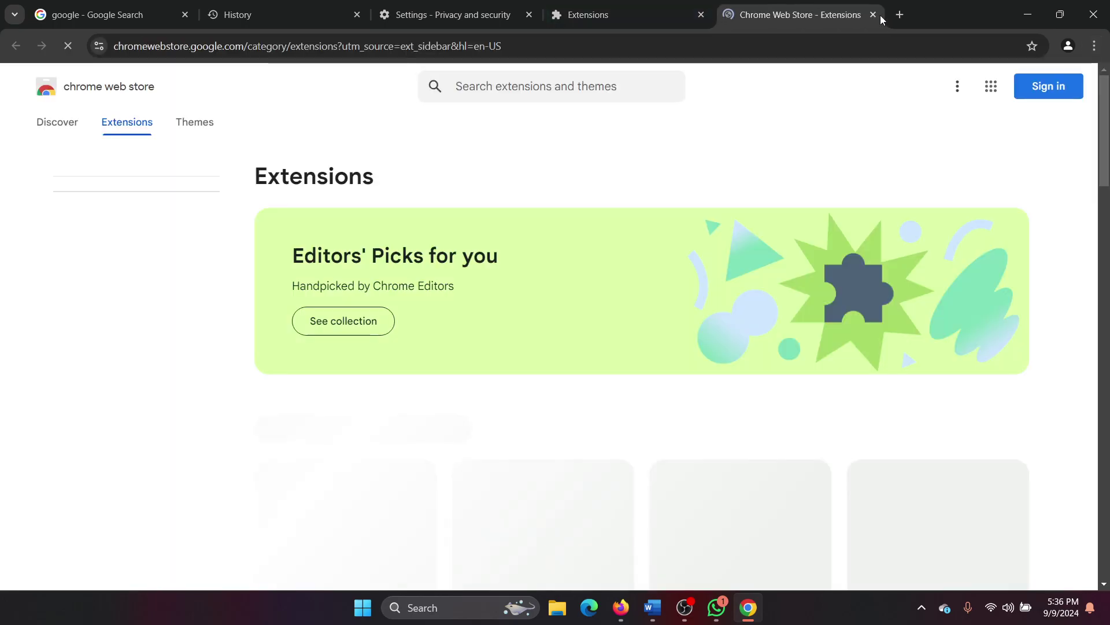
click(873, 14)
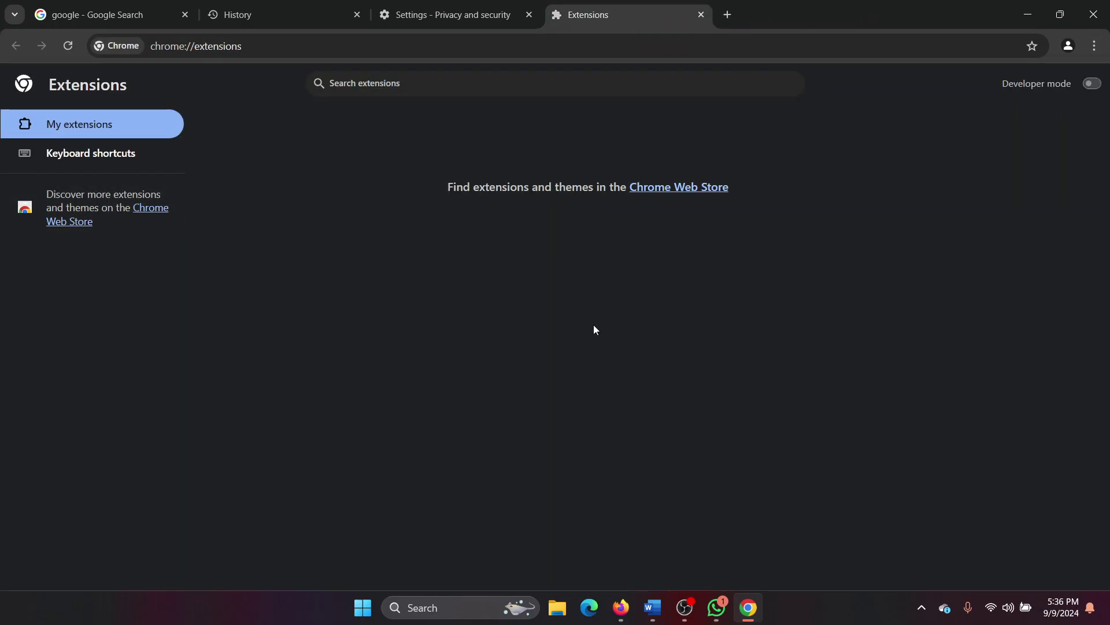
Step: Highlight the 'Disable Graphics acceleration' step in Word, then return to Chrome
click(653, 607)
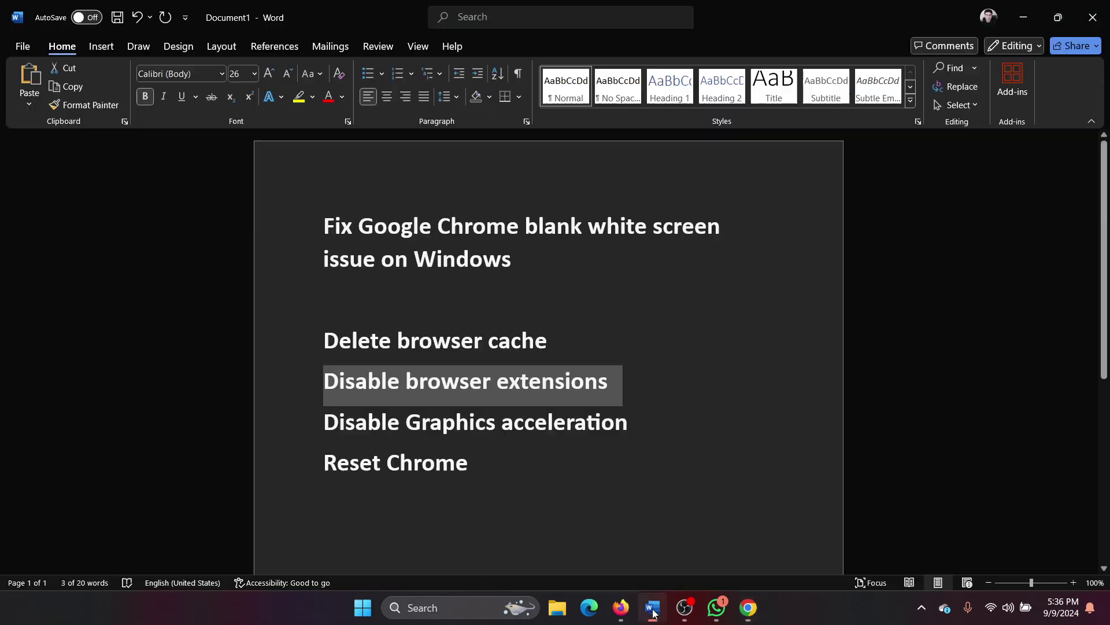
triple_click(651, 426)
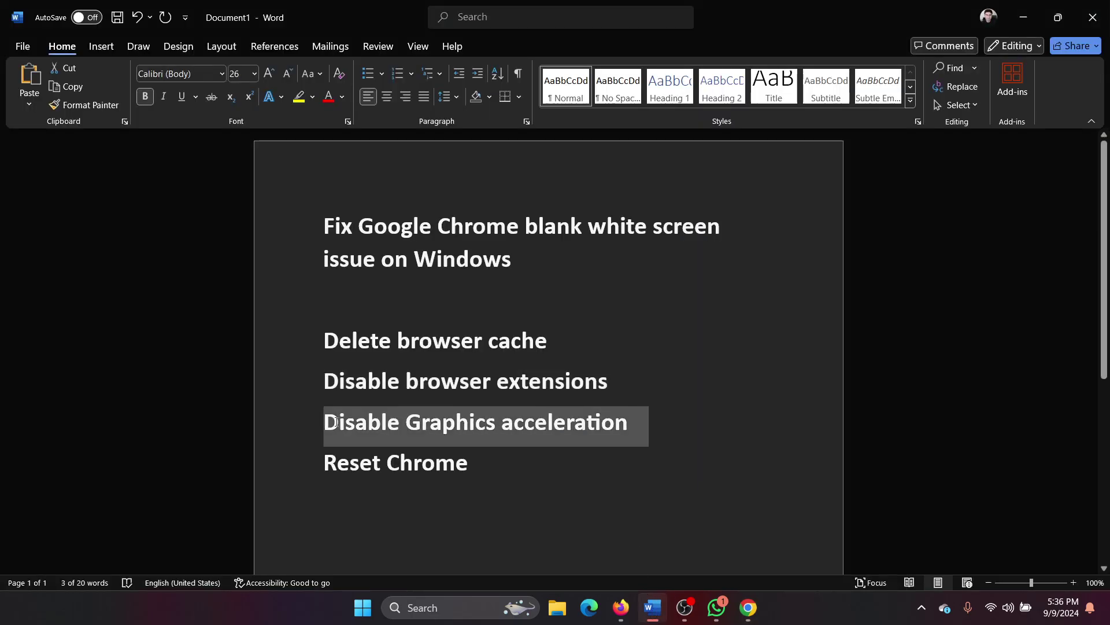
click(744, 612)
Step: Turn off 'Use graphics acceleration when available' in Chrome settings
click(422, 82)
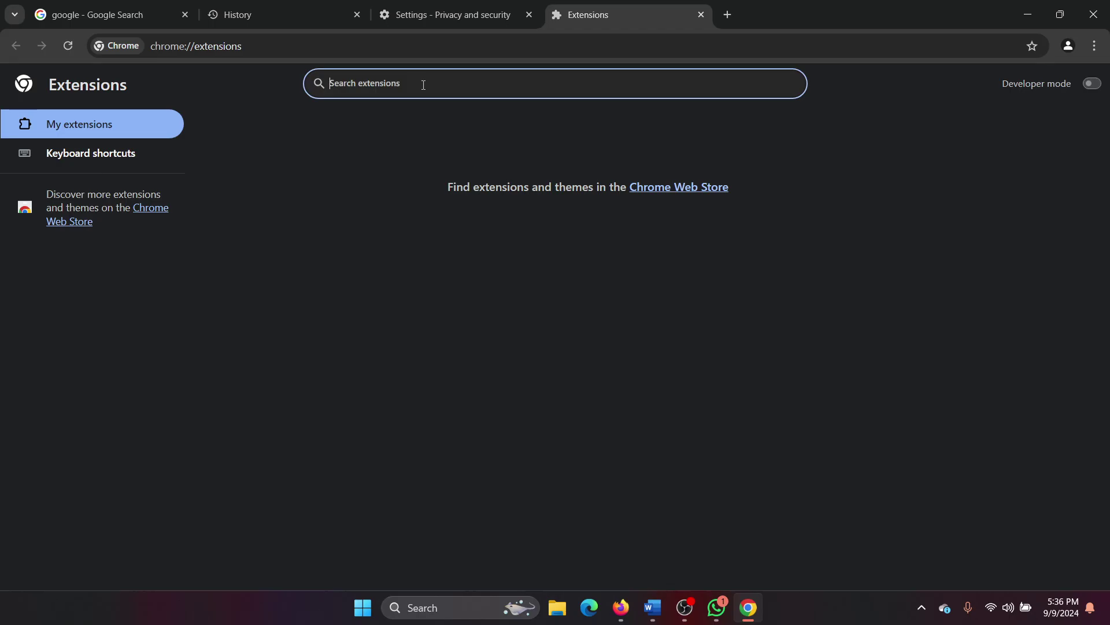
click(439, 4)
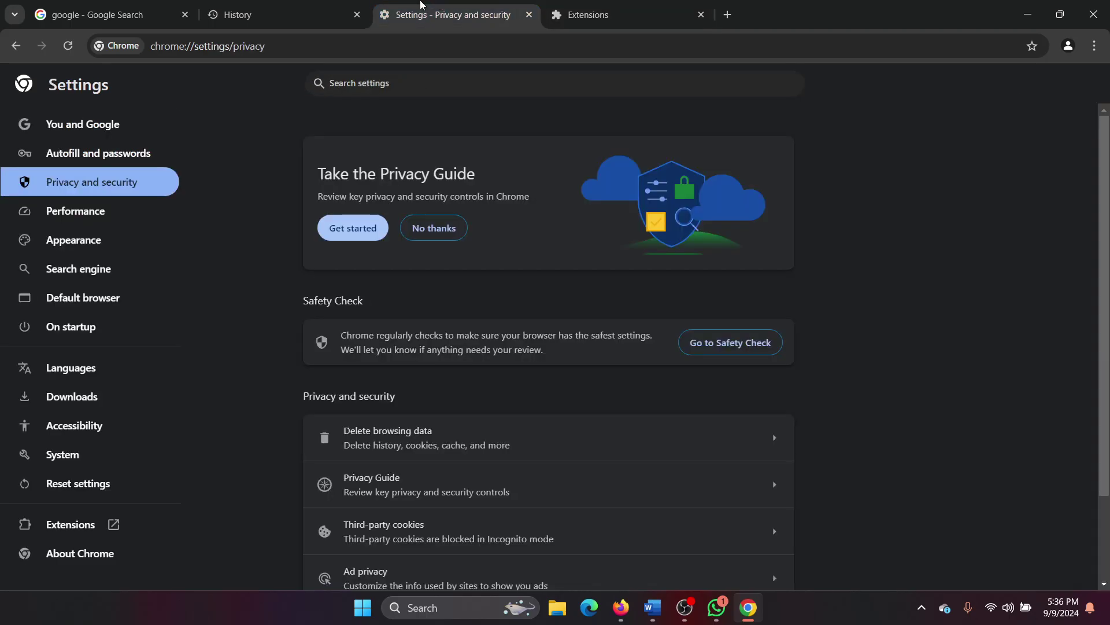
click(1094, 47)
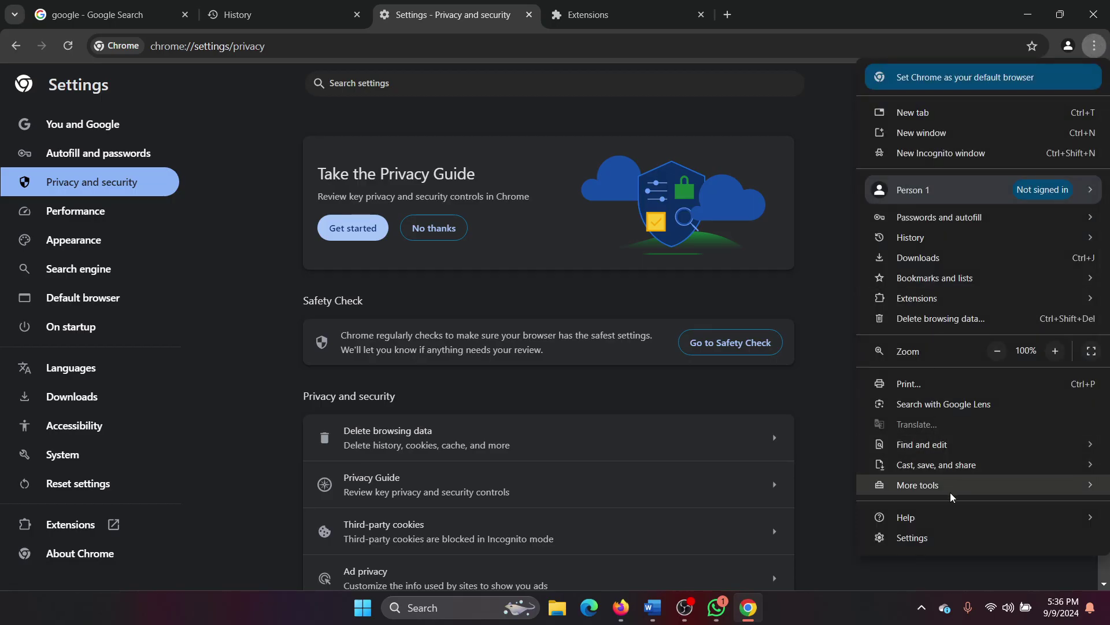
click(911, 538)
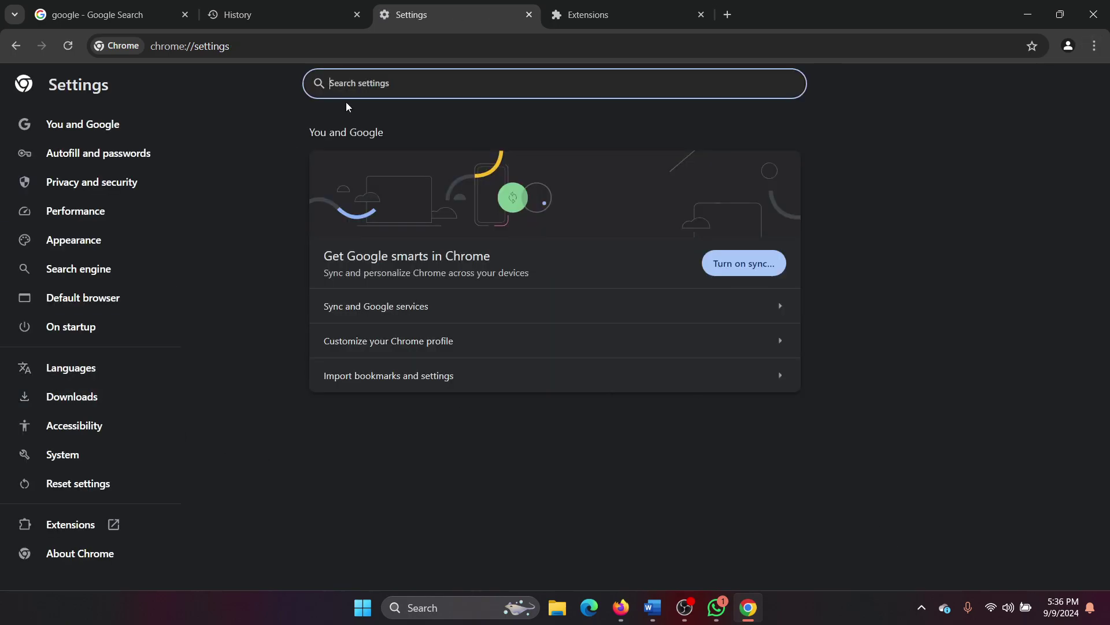
text(acceler)
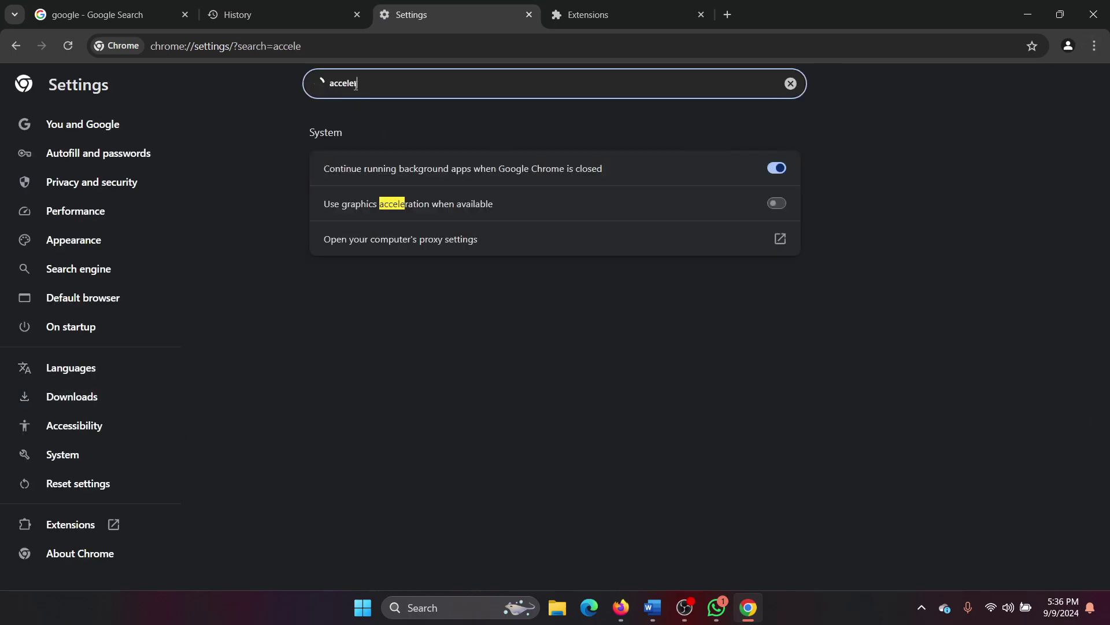
text(ation)
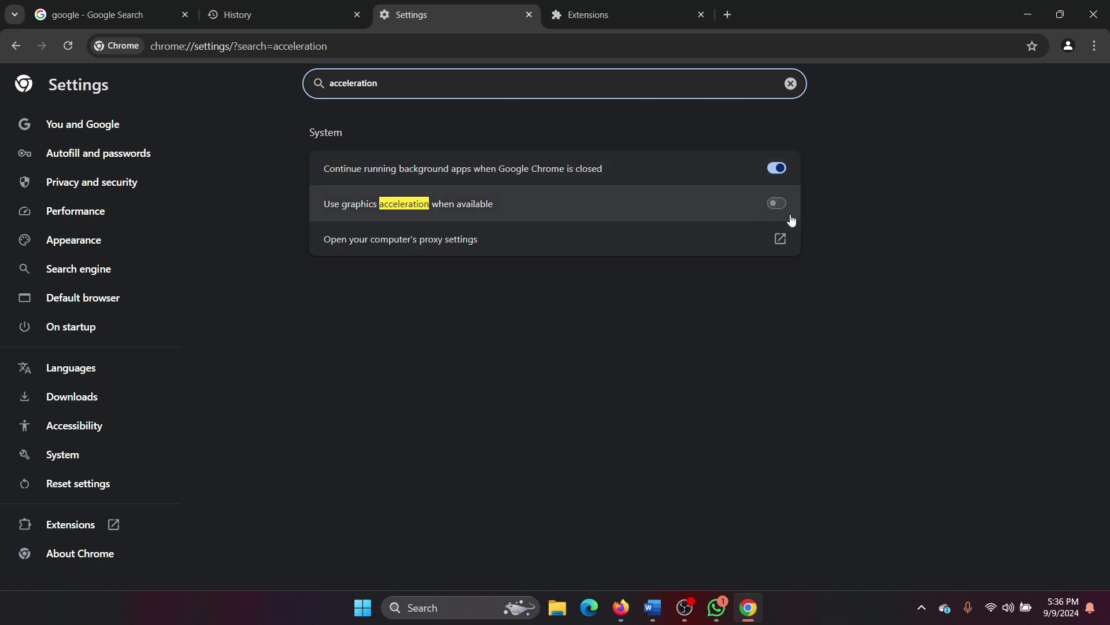
click(780, 206)
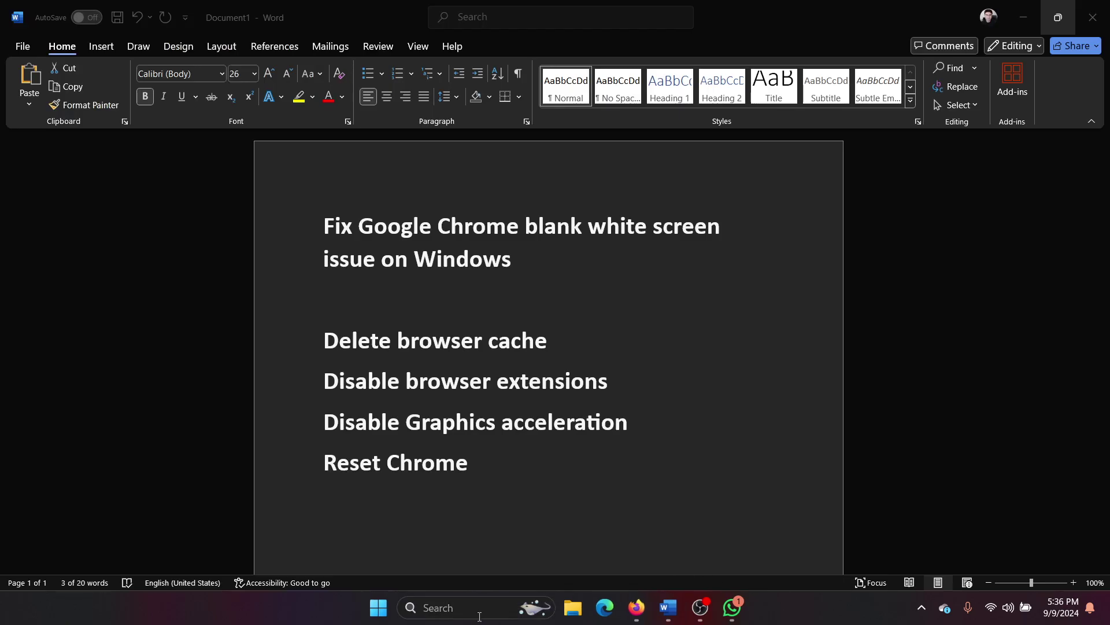
Step: Launch Chrome from Windows search and confirm Restore settings to their original defaults
click(479, 607)
text(chr)
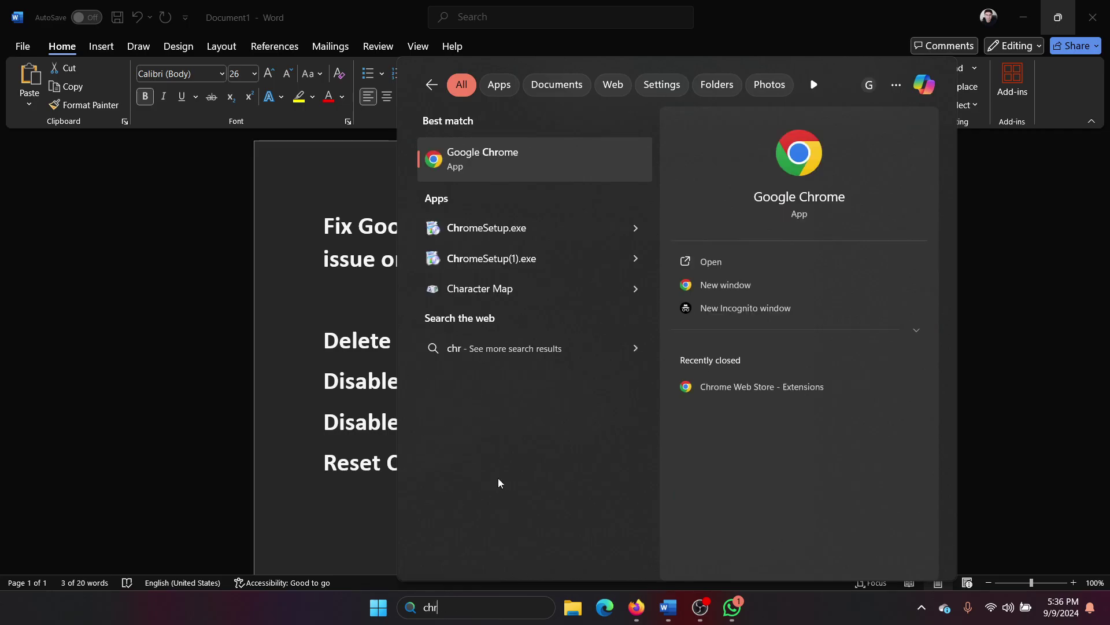
click(509, 165)
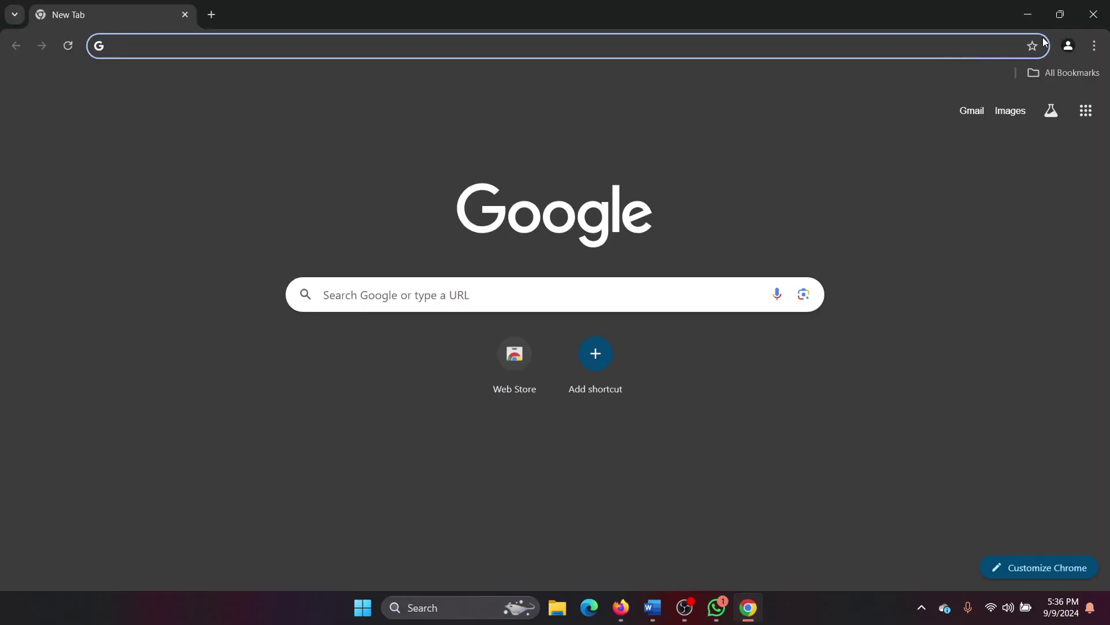
click(1097, 46)
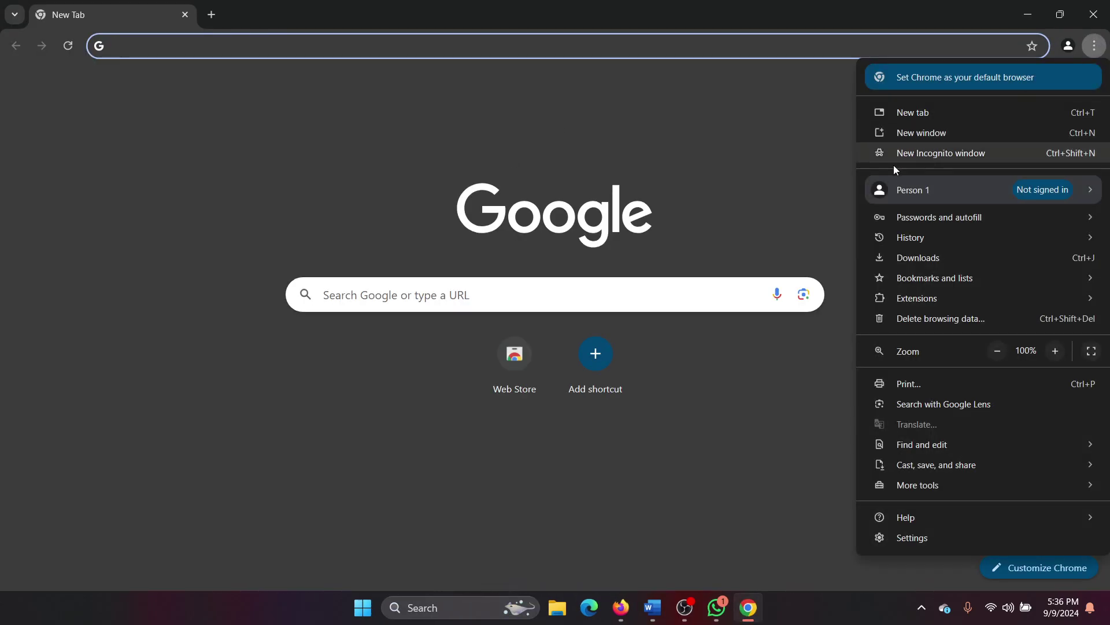
click(894, 537)
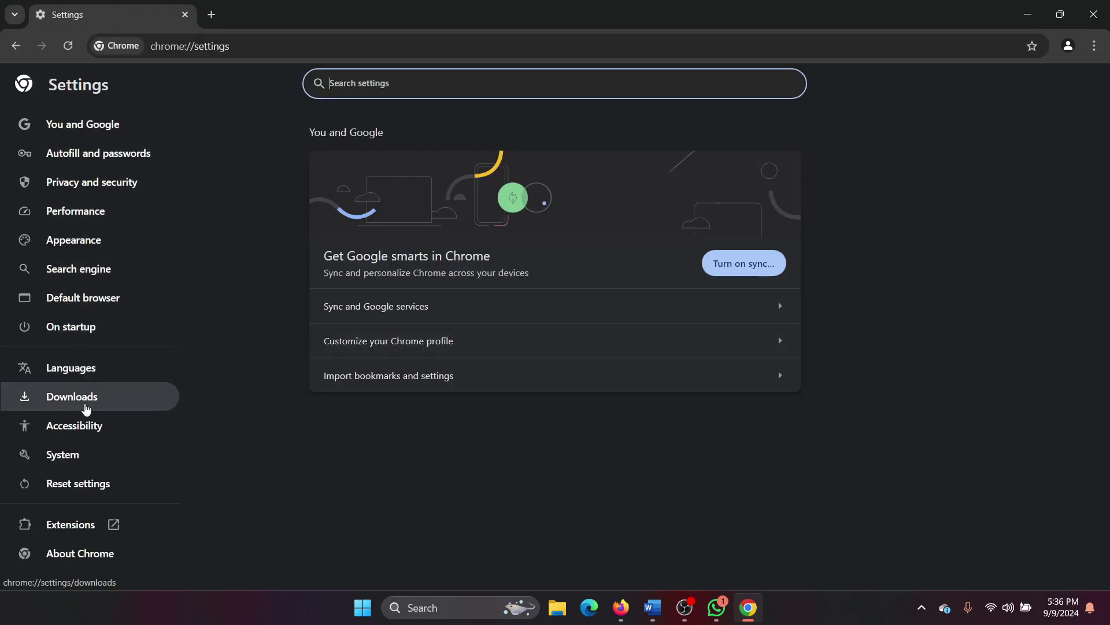
click(90, 483)
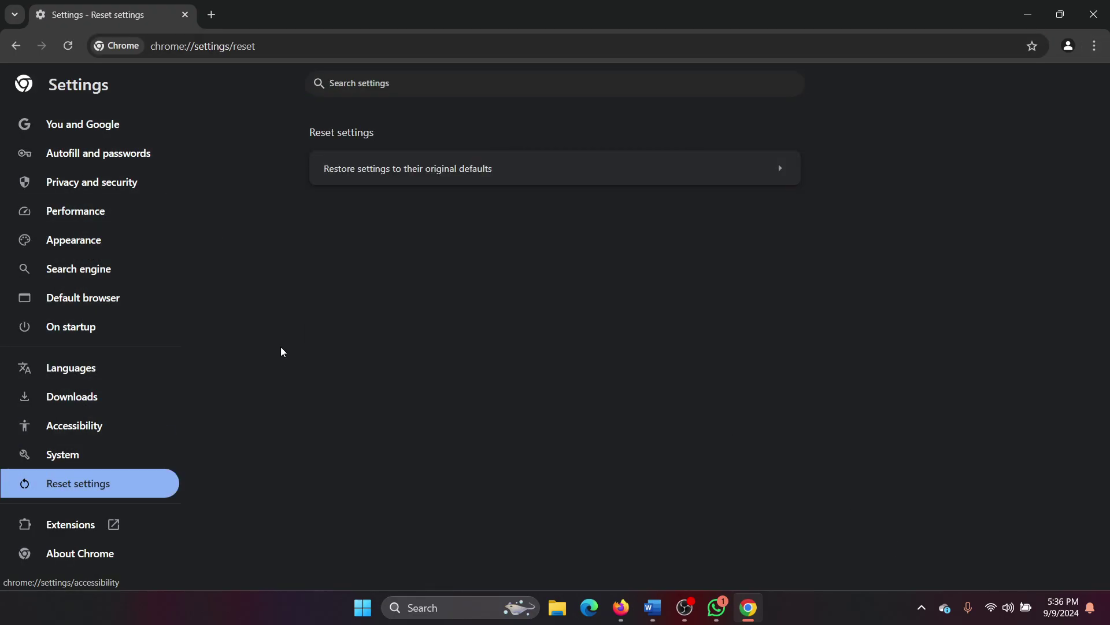
click(468, 172)
click(703, 385)
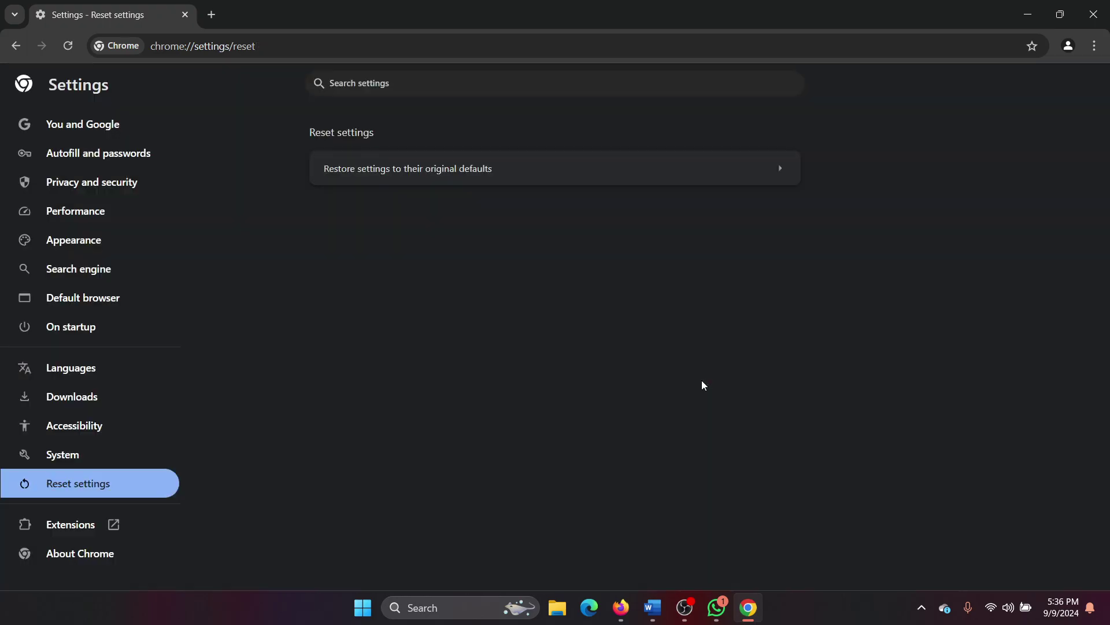
Step: Close the Chrome window and deselect the highlighted text in the Word checklist
click(1093, 15)
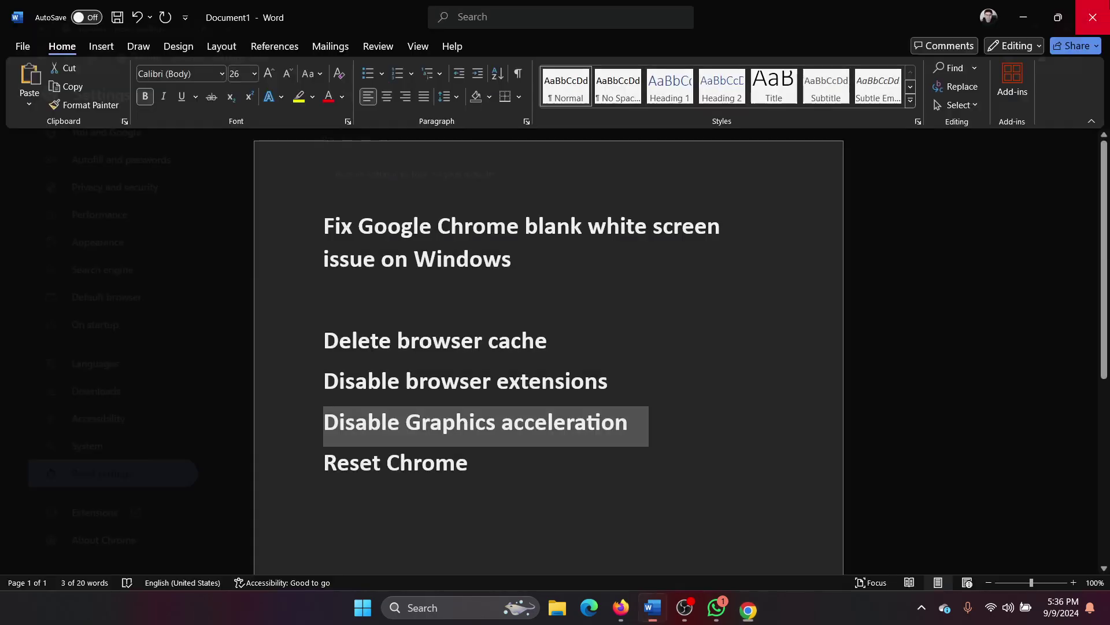
click(697, 472)
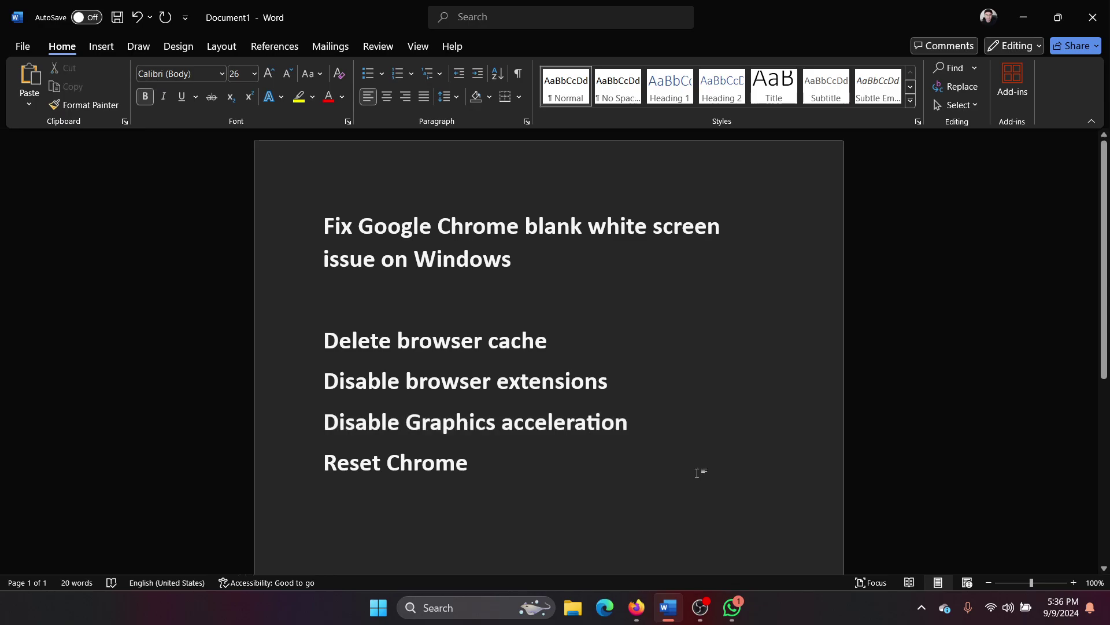